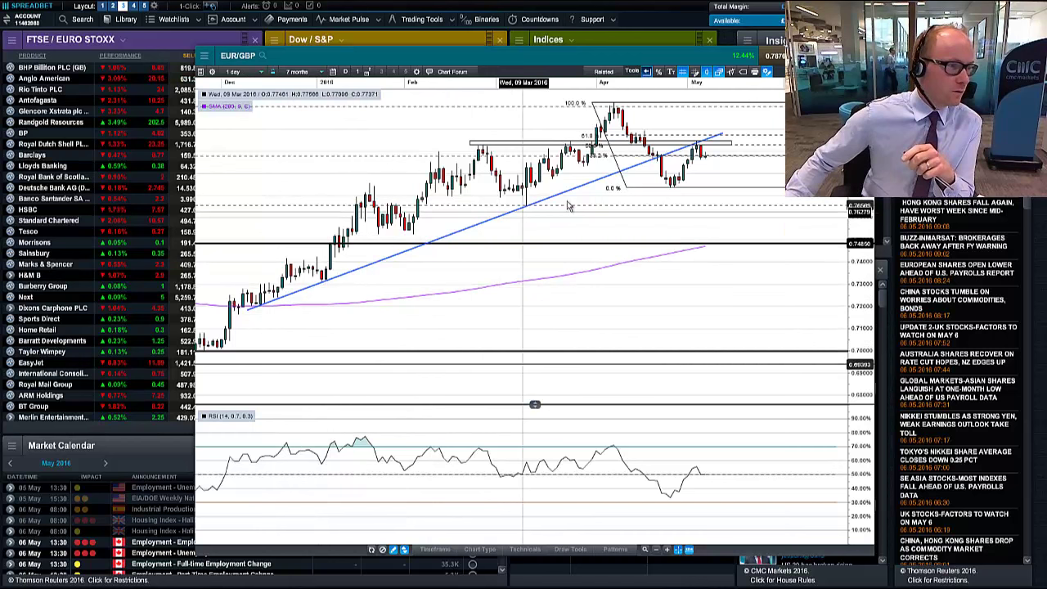
# - Select the Fibonacci retracement drawing and switch EUR/GBP to a 1-week interval
pyautogui.click(696, 154)
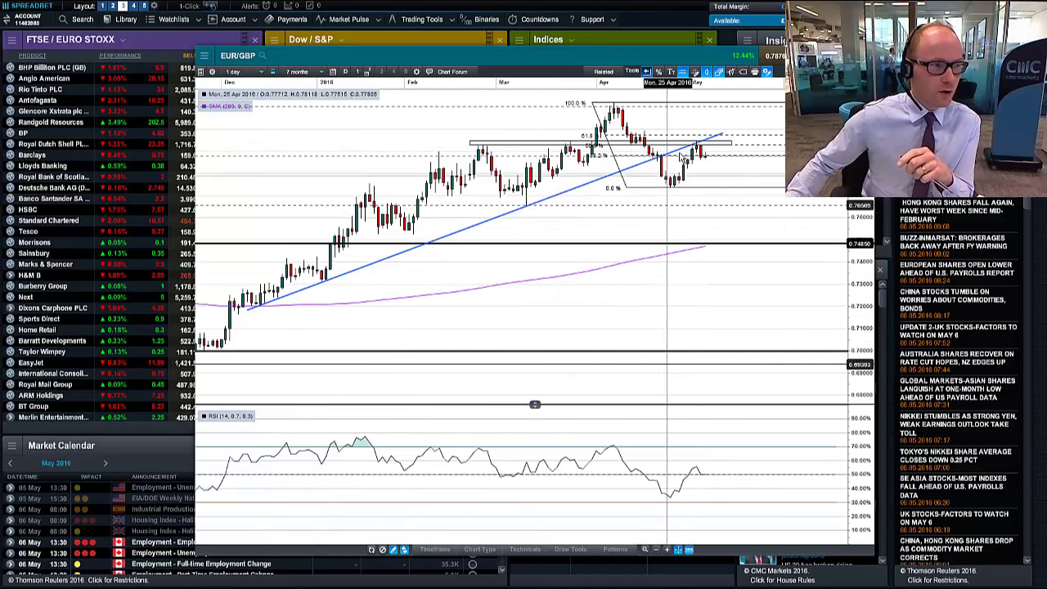
pyautogui.moveTo(694, 146)
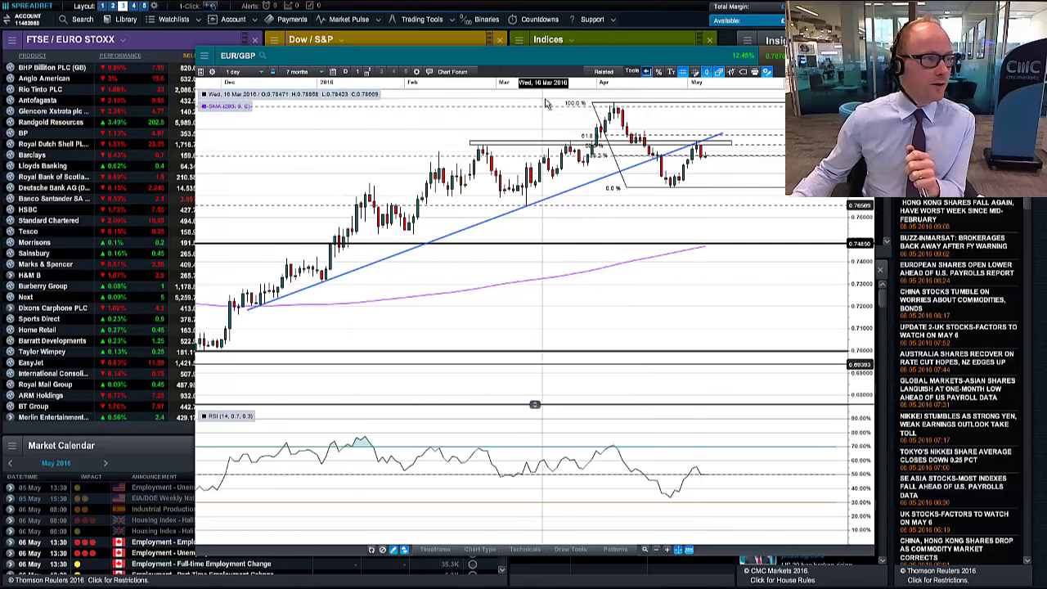
pyautogui.click(245, 72)
pyautogui.click(238, 252)
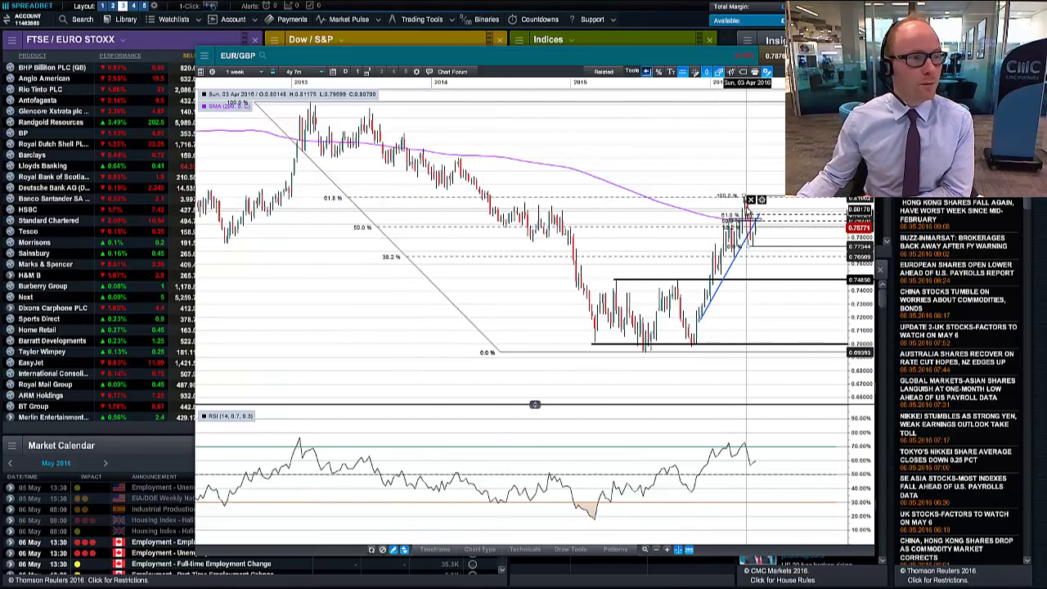
# - Zoom the weekly EUR/GBP chart to roughly a two-year span covering 2015–2016
pyautogui.scroll(5, 770, 208)
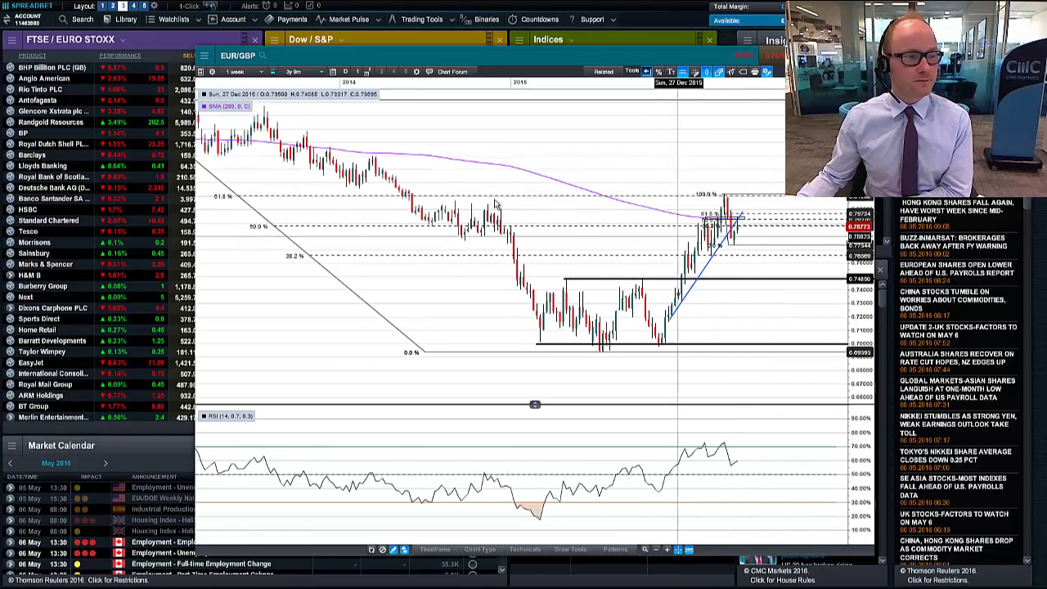
pyautogui.scroll(2, 748, 221)
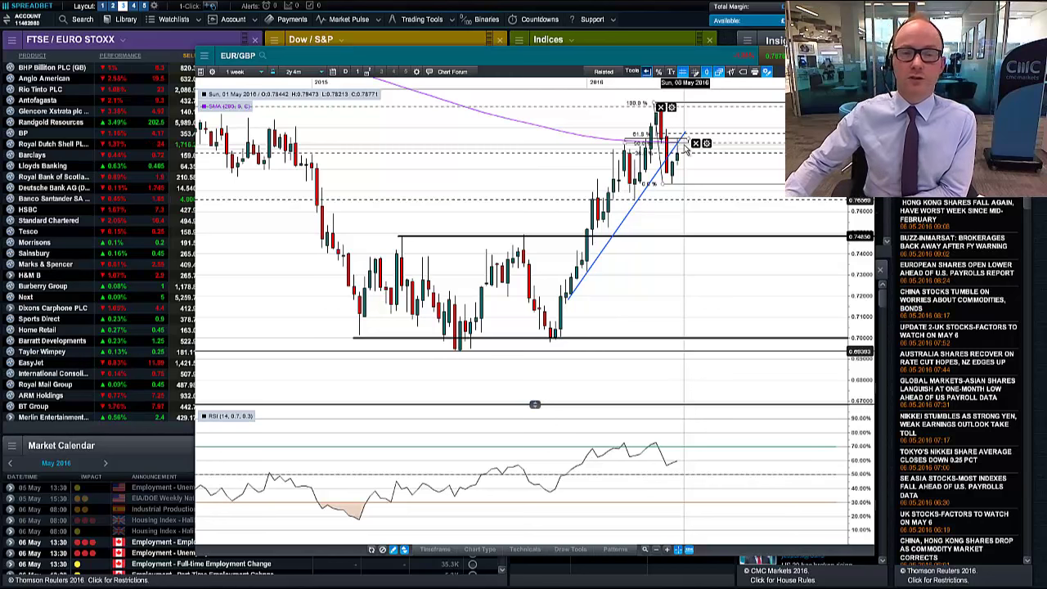
pyautogui.scroll(-2, 572, 179)
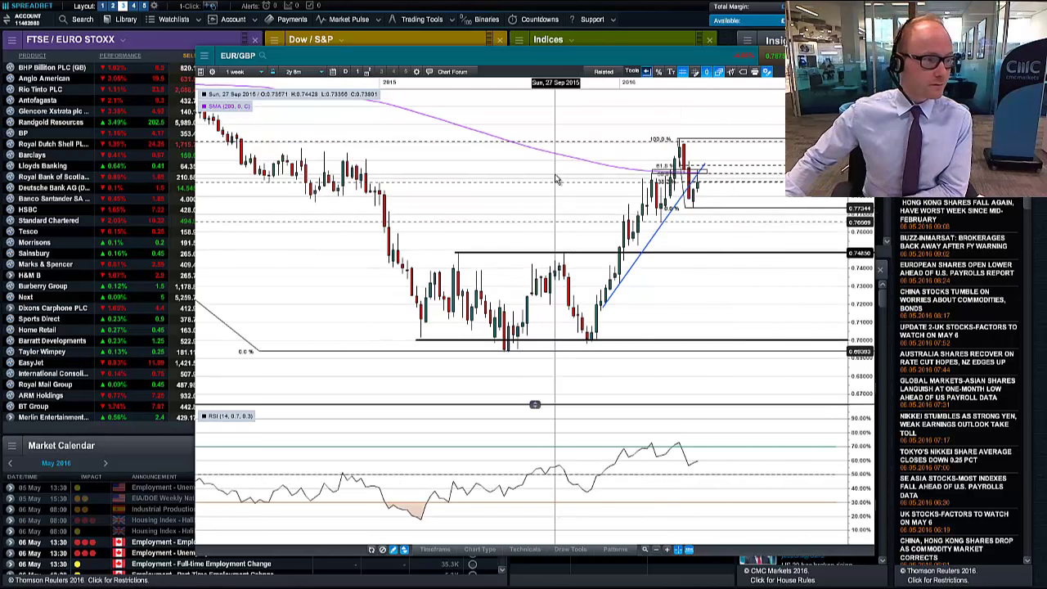
pyautogui.moveTo(556, 179)
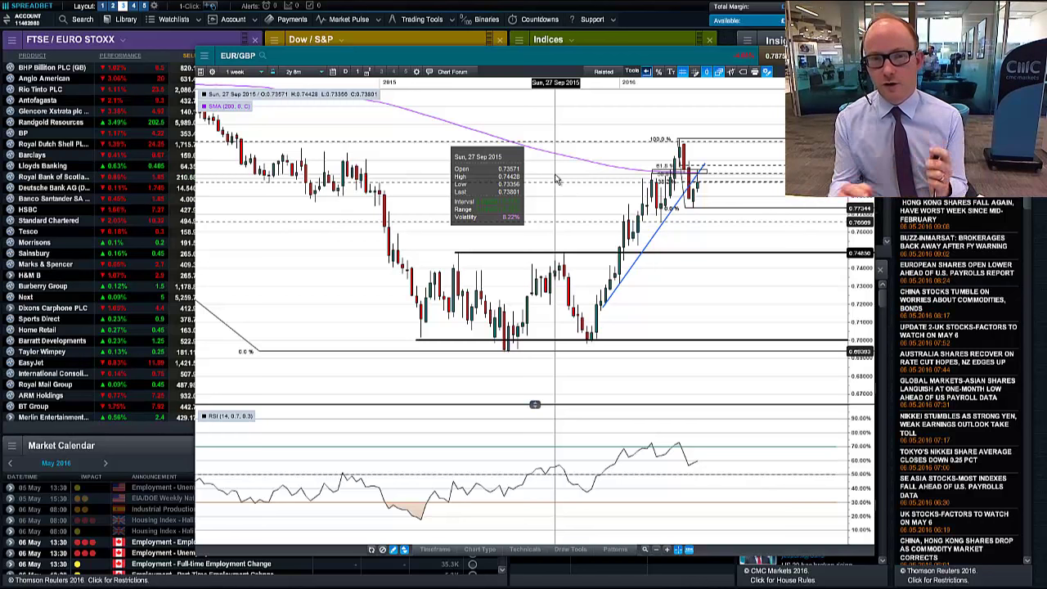
pyautogui.scroll(1, 761, 273)
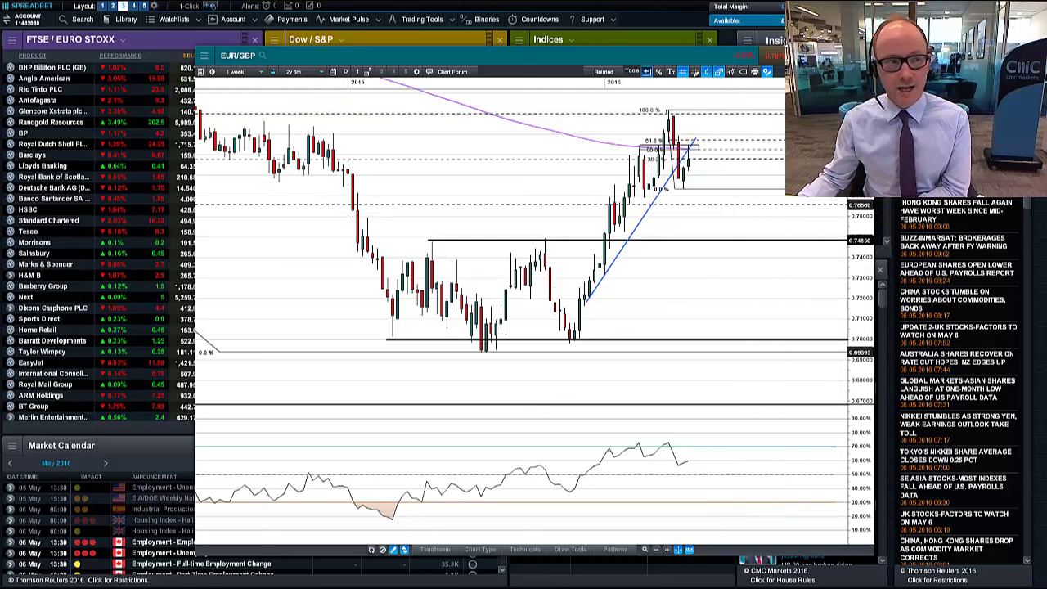
# - Close the EUR/GBP chart and open the EUR/USD chart from the FX list without its forum panel
pyautogui.click(879, 55)
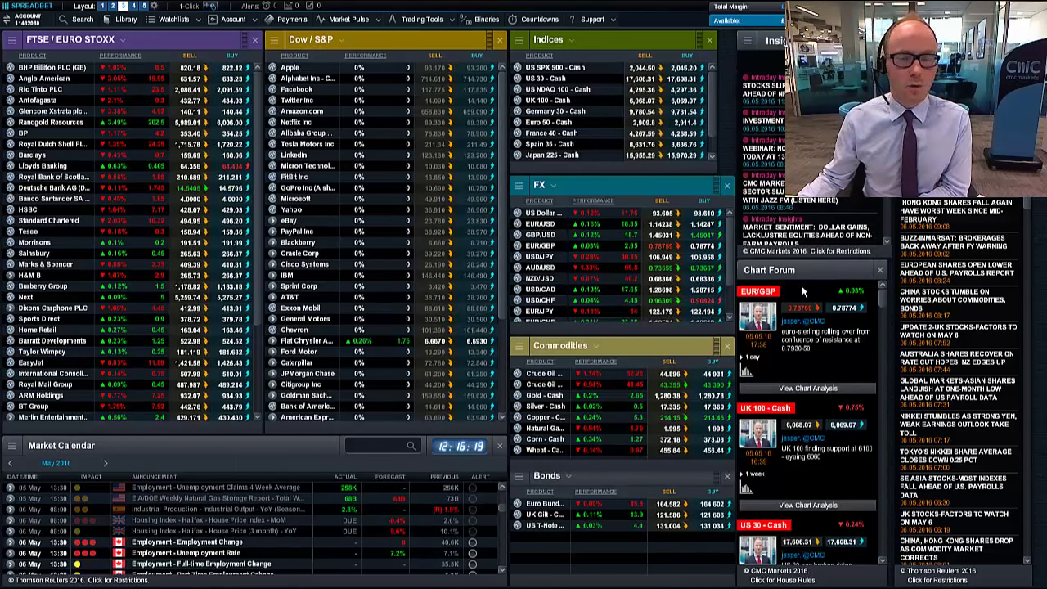
pyautogui.click(541, 268)
pyautogui.click(564, 278)
pyautogui.click(643, 224)
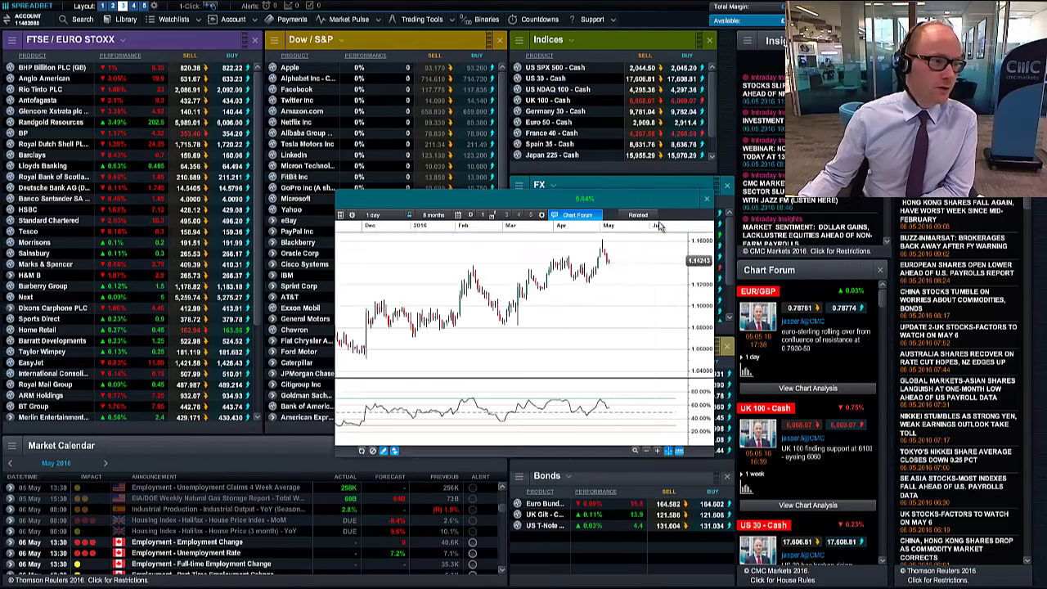
pyautogui.click(851, 202)
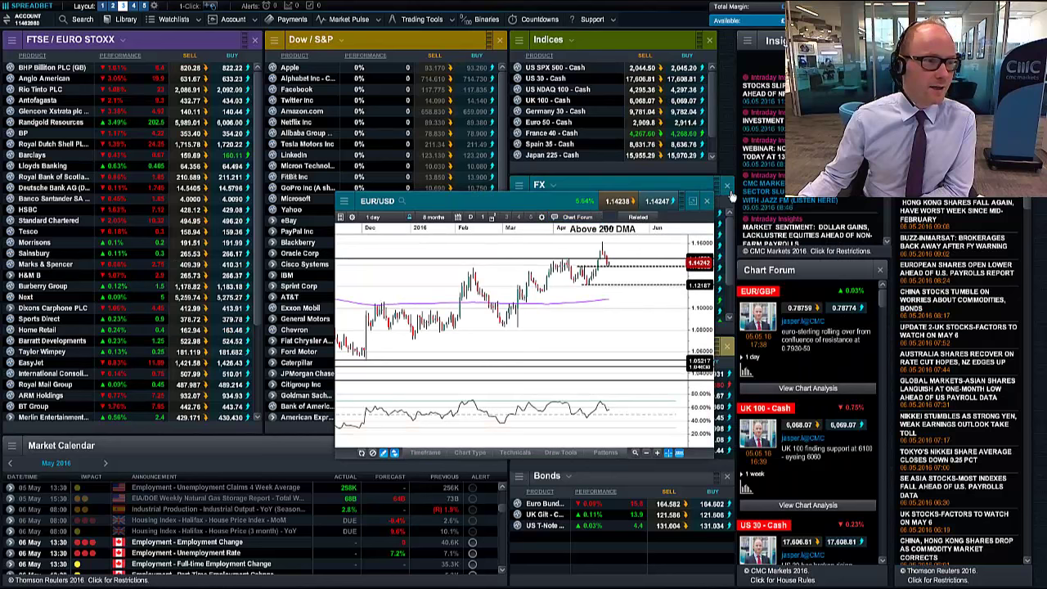
# - Enlarge the EUR/USD chart window and set it to 1-week candles
pyautogui.moveTo(713, 193); pyautogui.dragTo(821, 119)
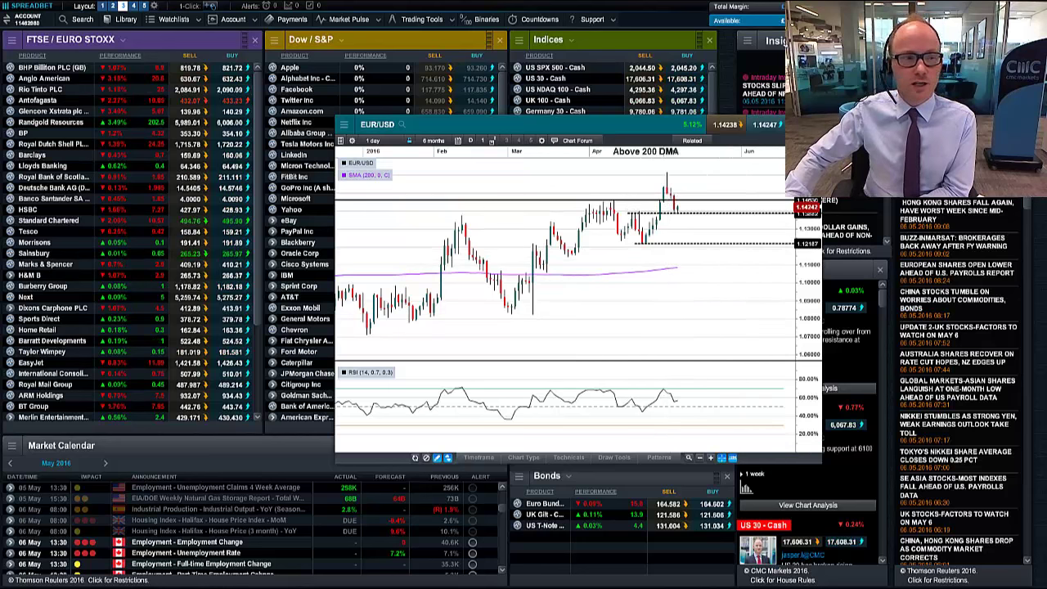
pyautogui.moveTo(820, 459); pyautogui.dragTo(928, 585)
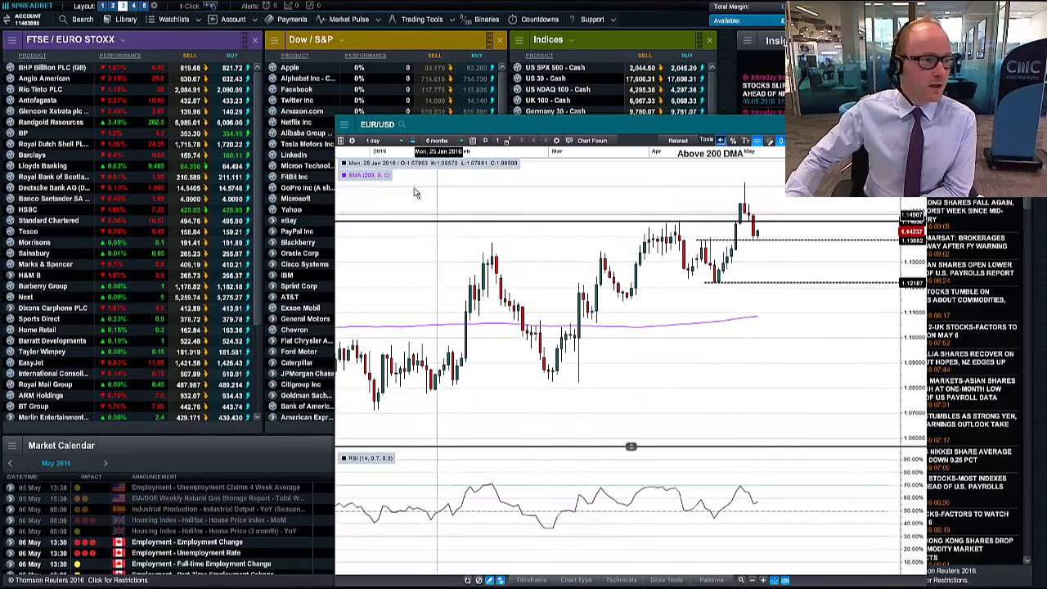
pyautogui.click(437, 140)
pyautogui.click(385, 143)
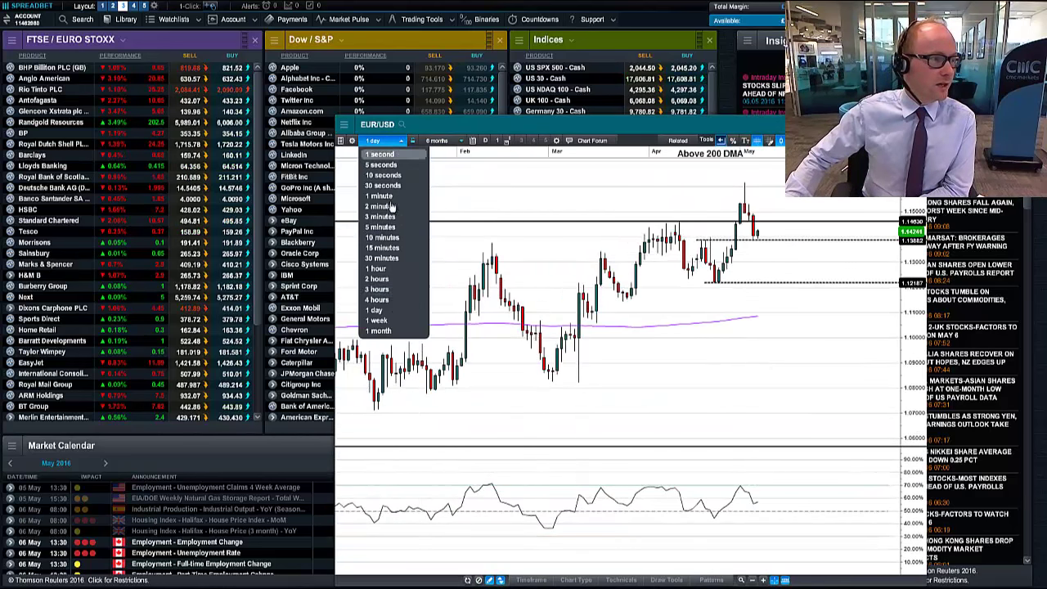
pyautogui.click(398, 323)
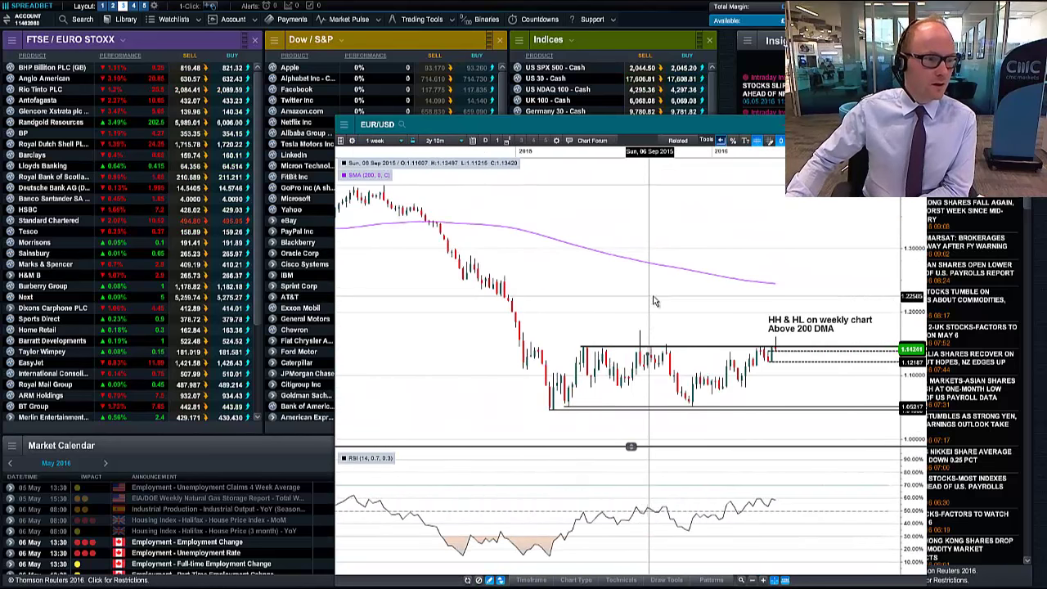
# - Set EUR/USD to a 1-day interval and zoom to about a nine-month range
pyautogui.scroll(2, 653, 300)
pyautogui.scroll(1, 753, 331)
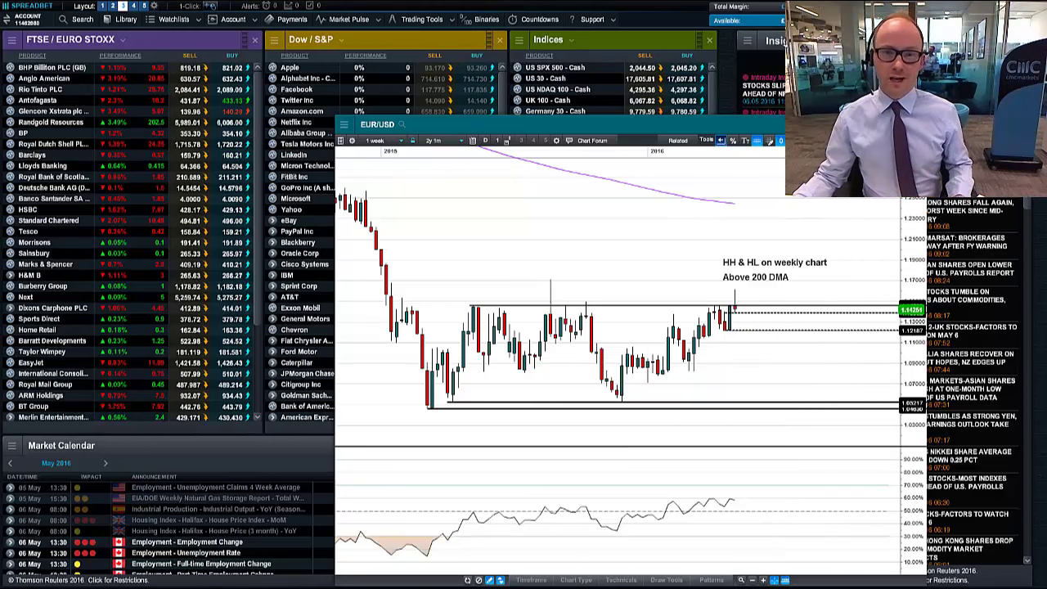
pyautogui.click(376, 140)
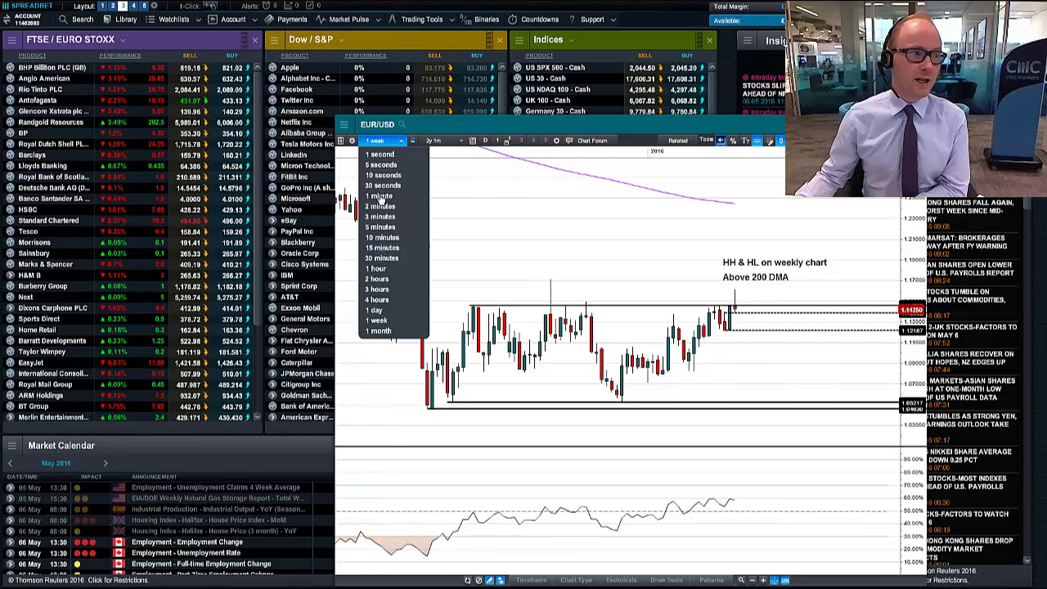
pyautogui.click(393, 313)
pyautogui.scroll(3, 702, 306)
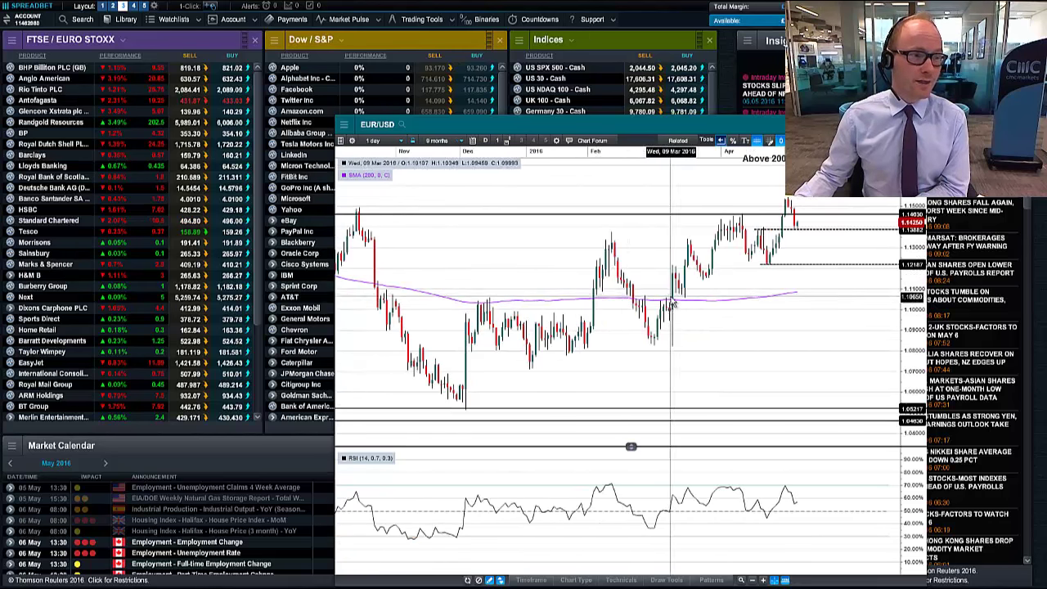
# - Close the EUR/USD chart and open an enlarged GBP/USD chart from the FX panel
pyautogui.click(921, 124)
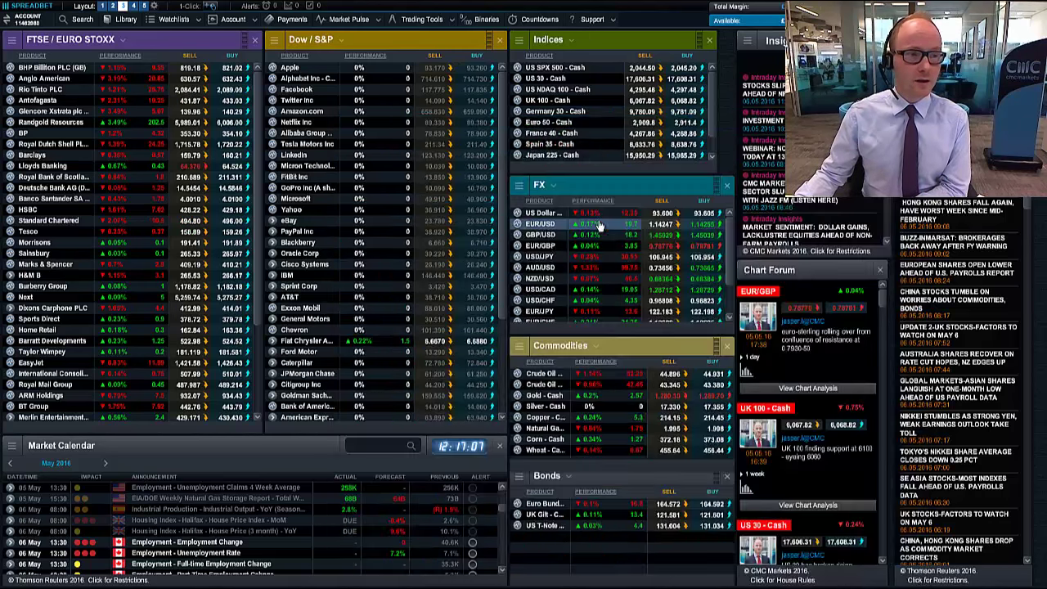
pyautogui.rightClick(523, 245)
pyautogui.click(556, 284)
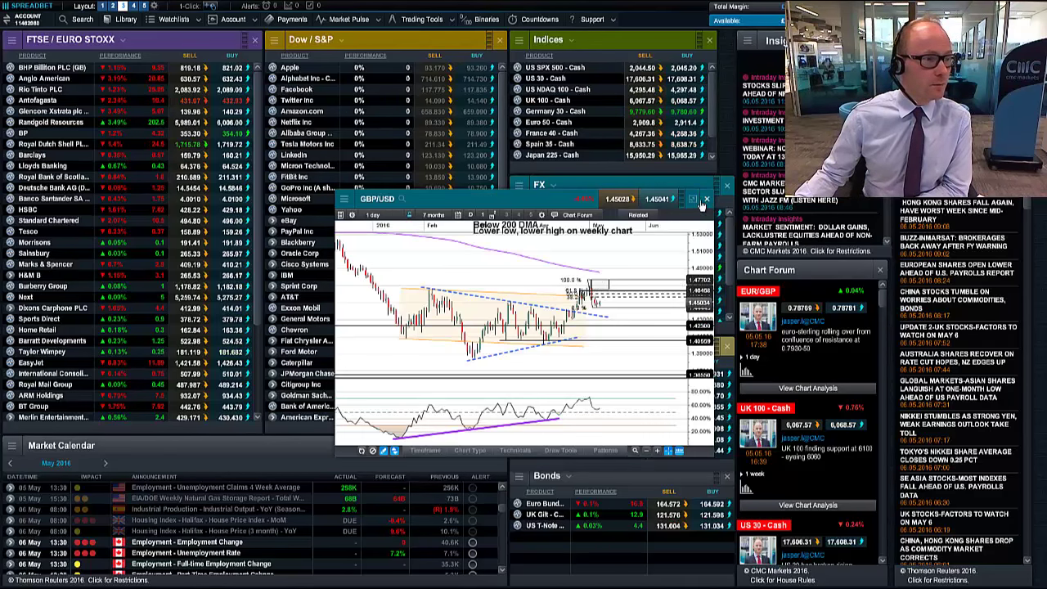
pyautogui.click(705, 199)
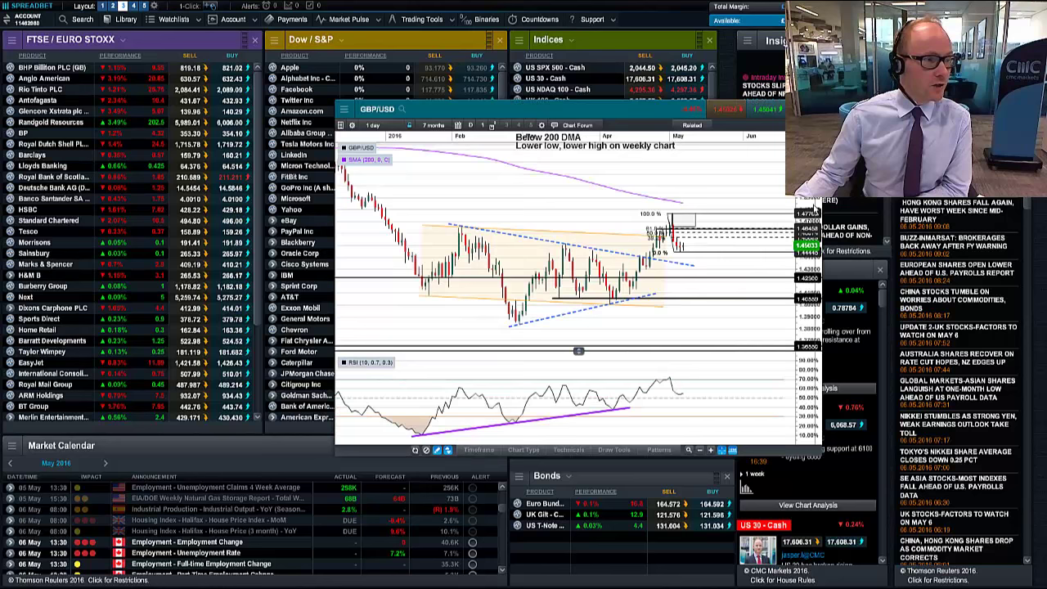
pyautogui.scroll(3, 732, 272)
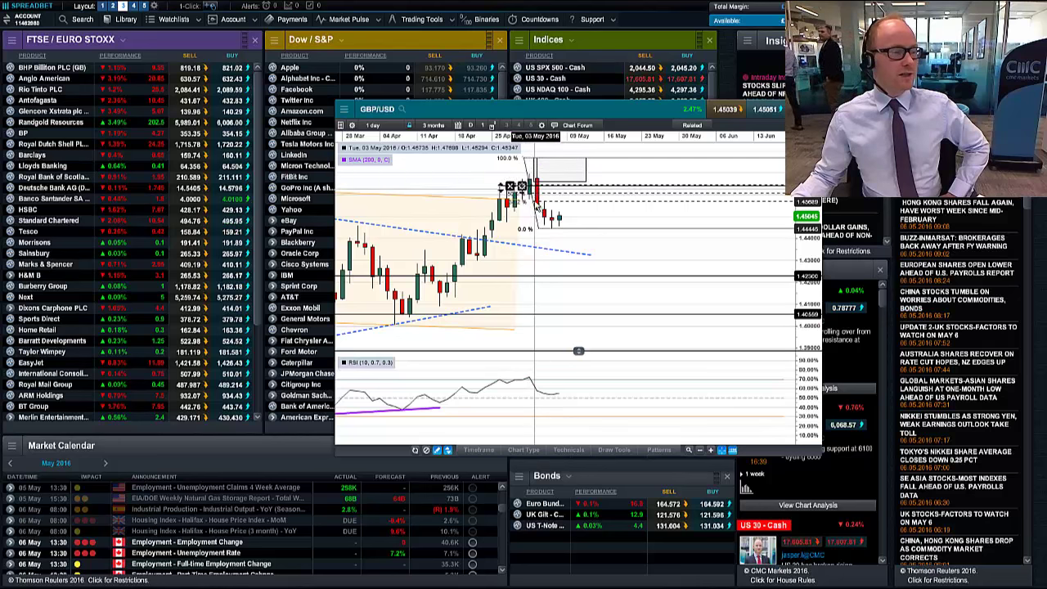
# - Set GBP/USD to 1-week candles spanning about 1 year 2 months
pyautogui.click(372, 124)
pyautogui.click(384, 305)
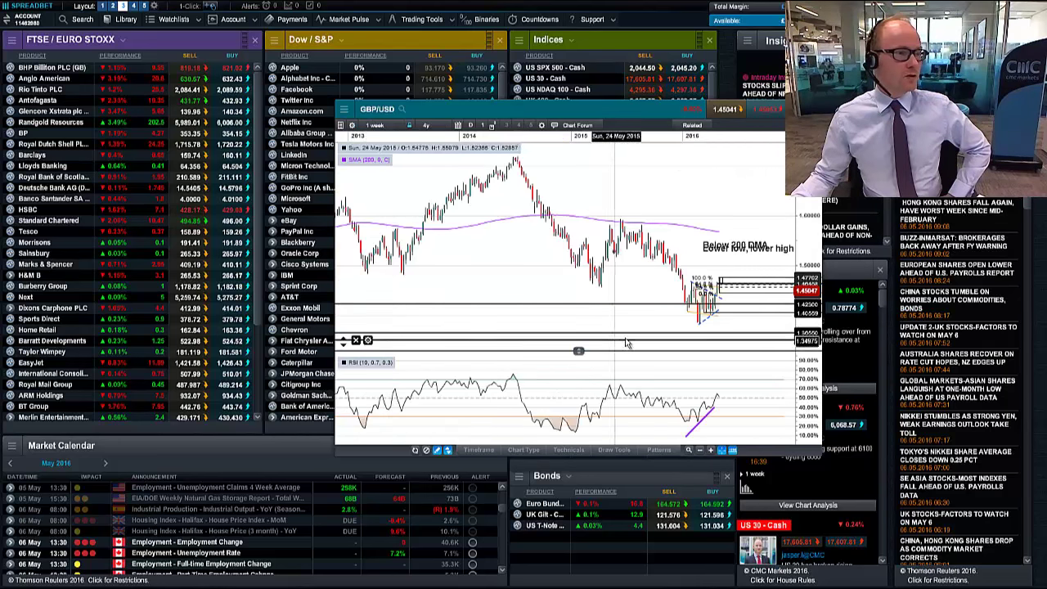
pyautogui.scroll(5, 609, 318)
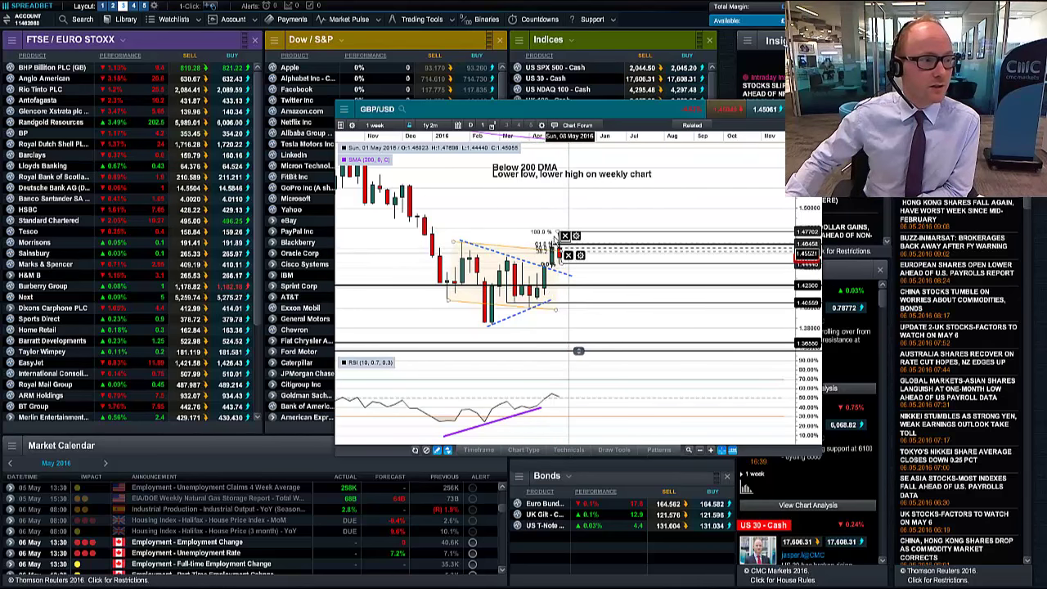
pyautogui.click(375, 125)
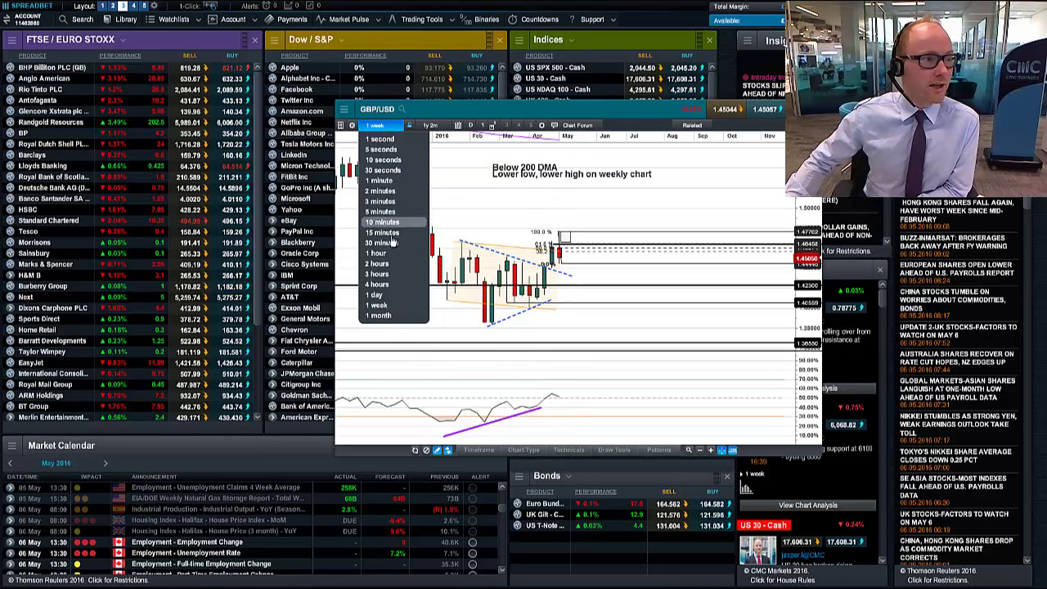
# - Switch the GBP/USD chart back to 1-day candles over about six months
pyautogui.click(383, 294)
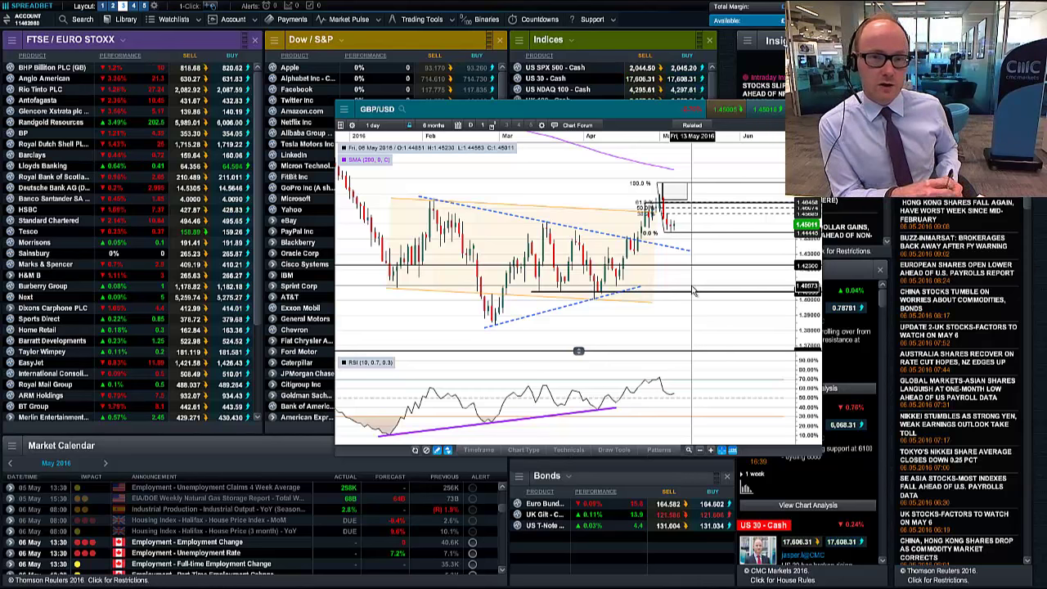
# - Close the GBP/USD chart and open an enlarged EUR/GBP chart from its FX row menu
pyautogui.click(655, 202)
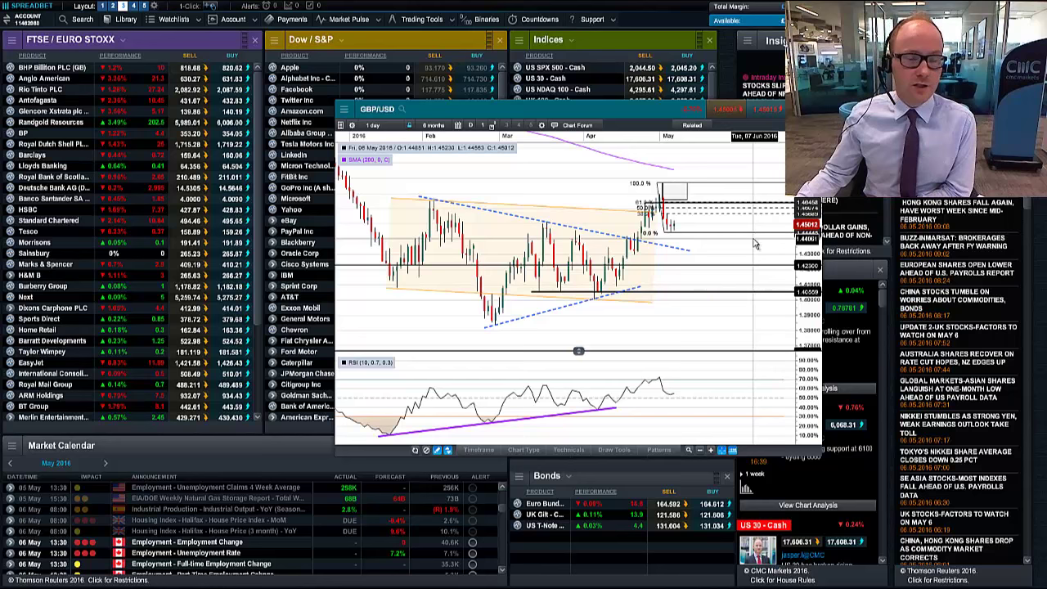
pyautogui.press('Escape')
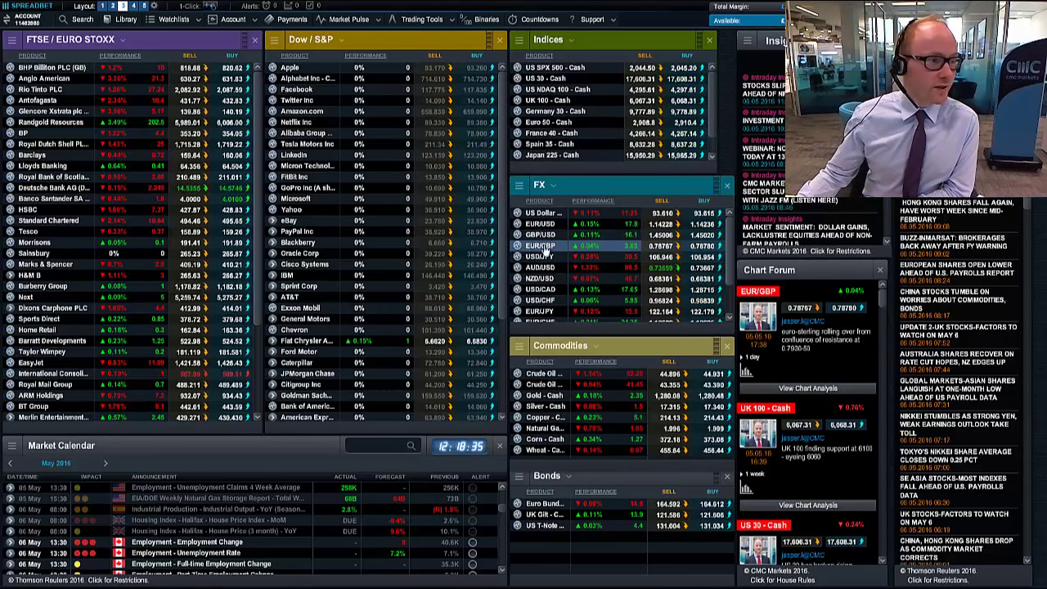
pyautogui.click(518, 249)
pyautogui.click(631, 265)
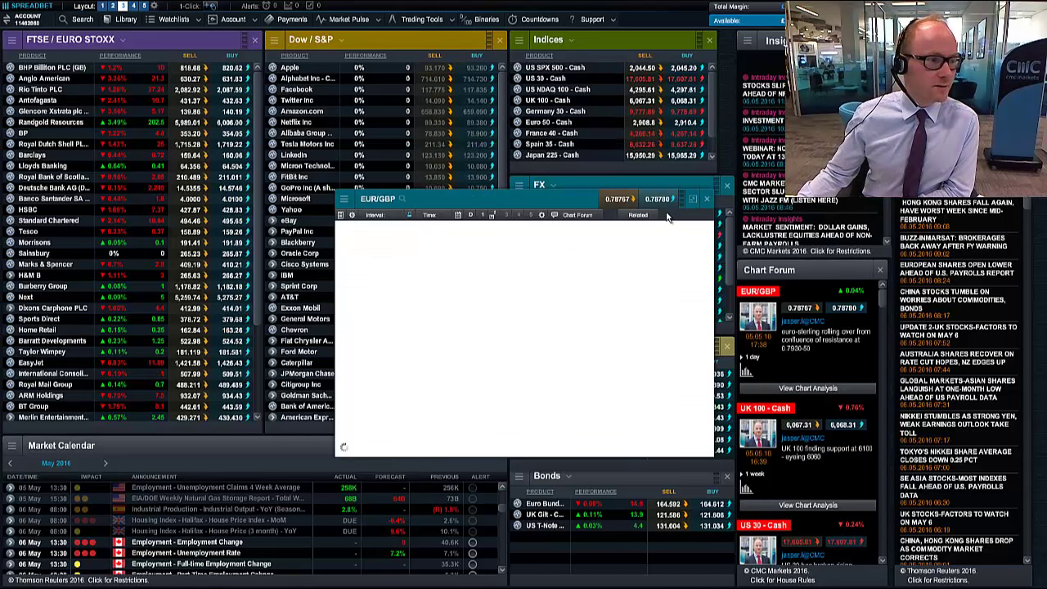
pyautogui.click(708, 201)
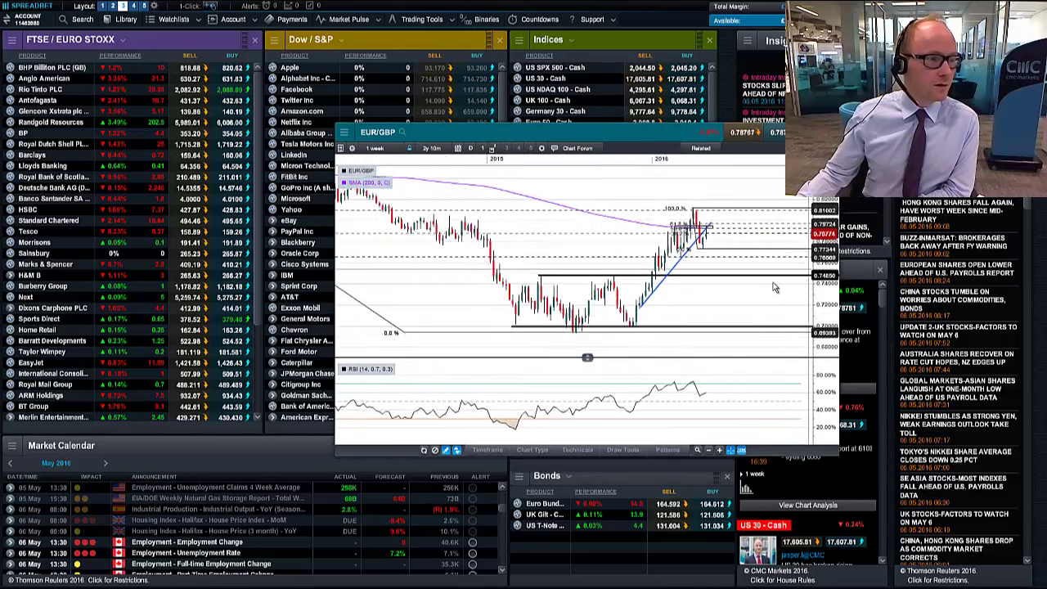
# - Set EUR/GBP to 1-day candles over roughly a six-month range
pyautogui.click(375, 148)
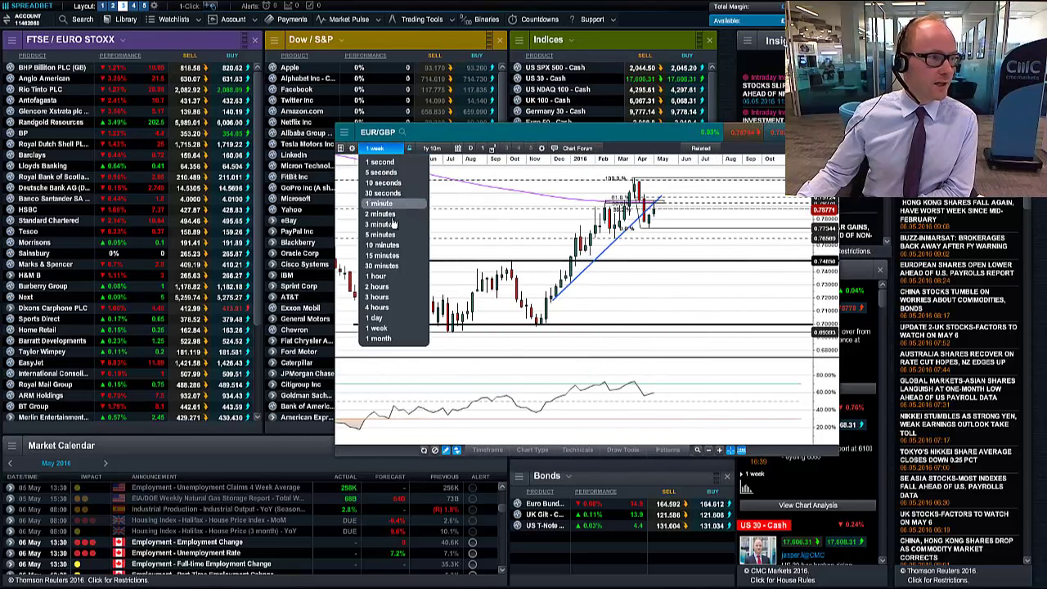
pyautogui.click(413, 322)
pyautogui.scroll(5, 736, 299)
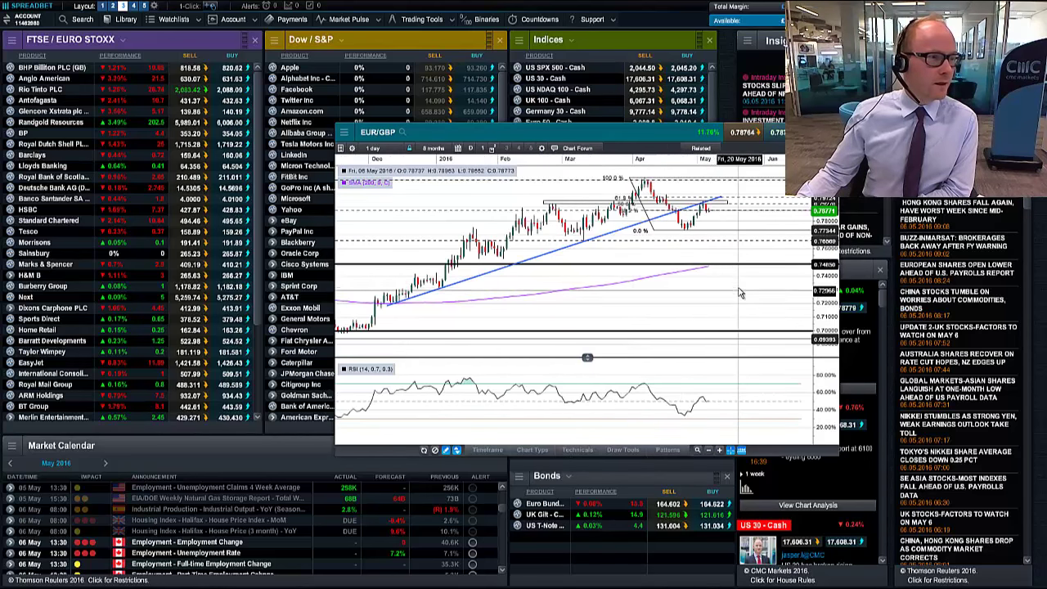
pyautogui.moveTo(691, 219)
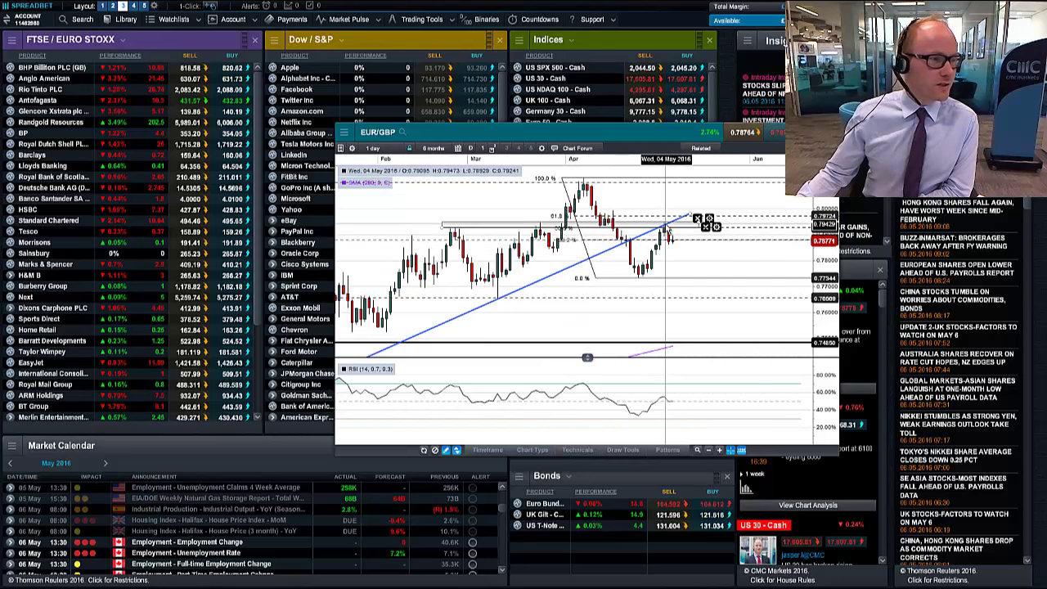